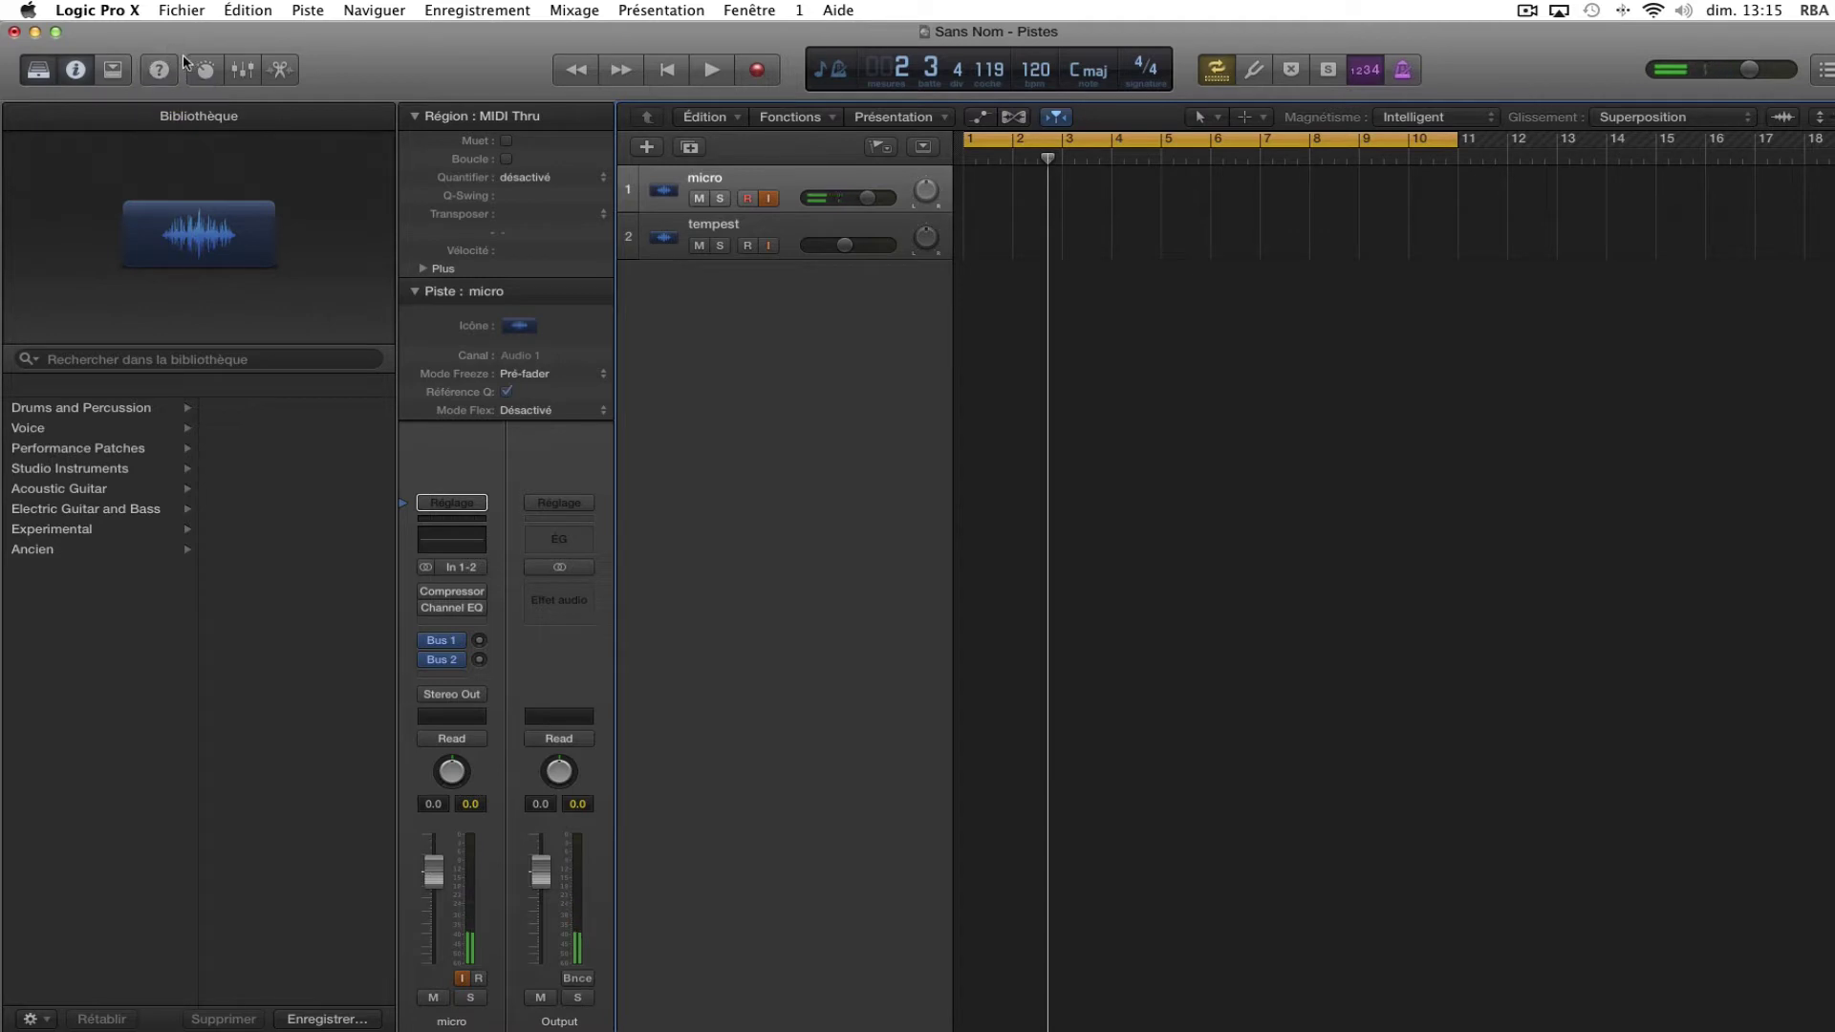
Show the Synchronisation tab of Logic's MIDI preferences from the application menu
{"action": "left_click", "coordinate": [94, 11]}
{"action": "mouse_move", "coordinate": [215, 63]}
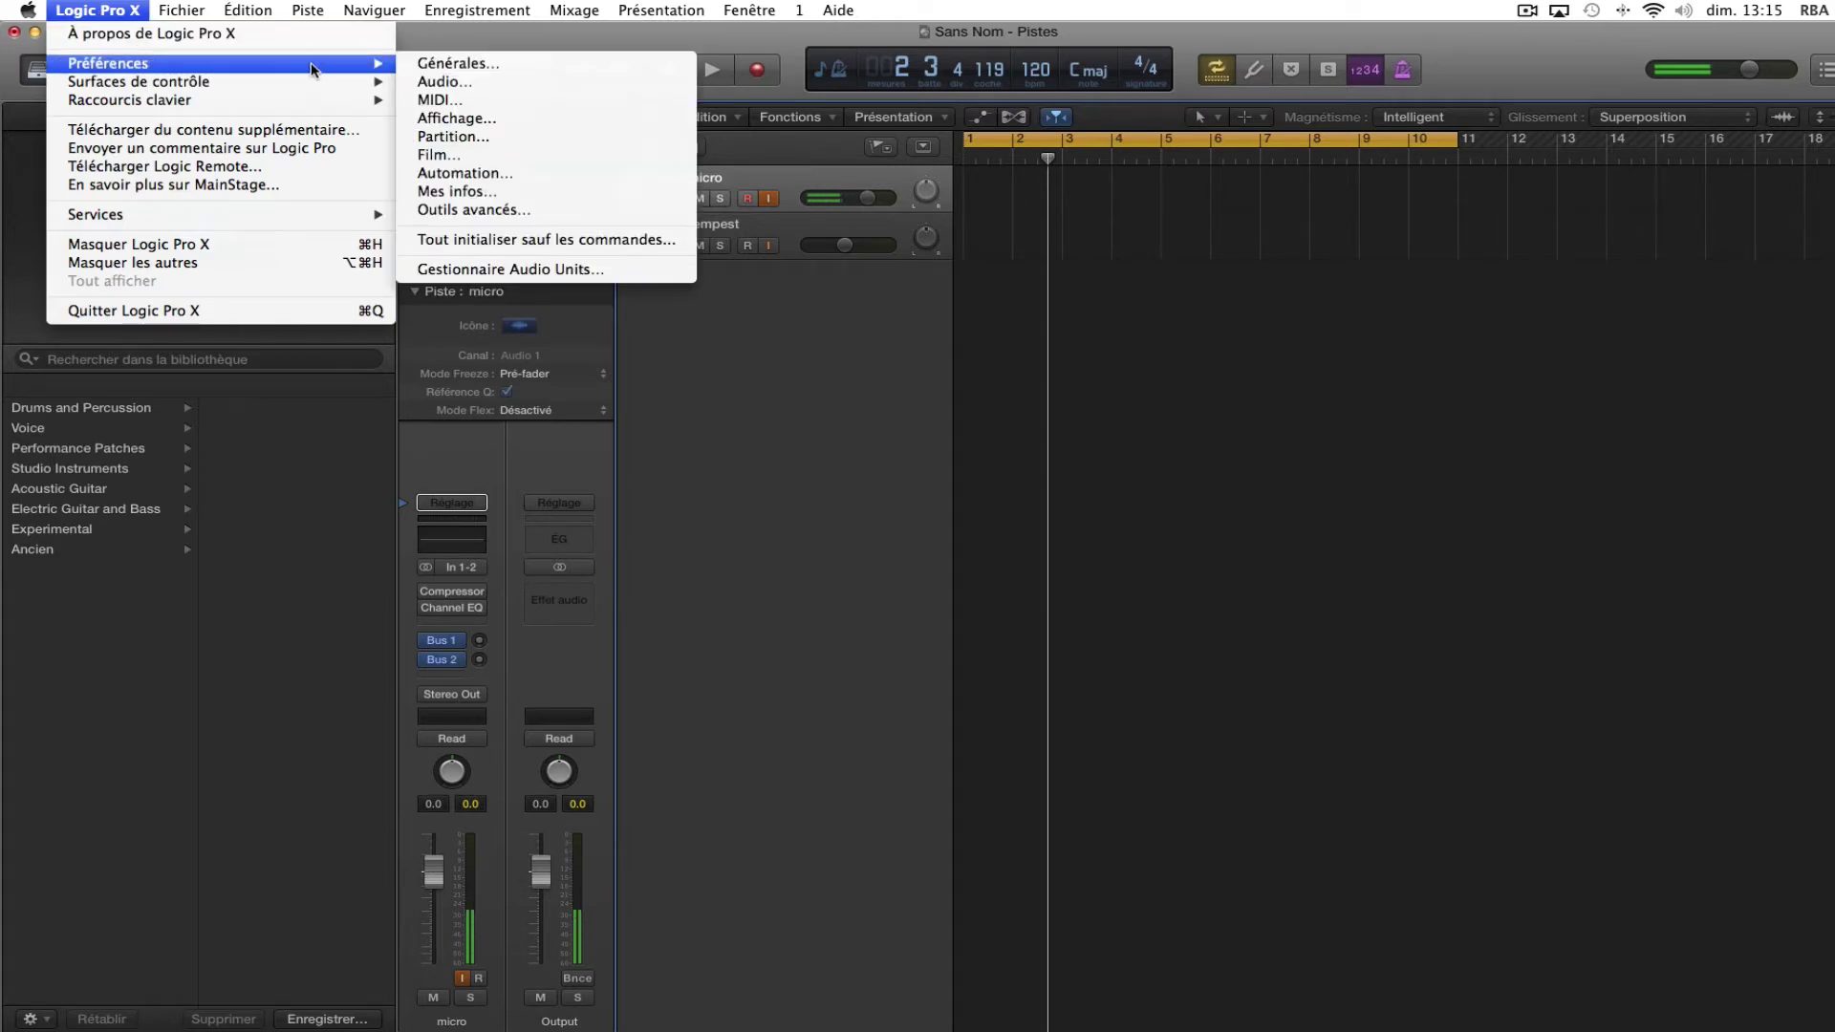
{"action": "left_click", "coordinate": [476, 100]}
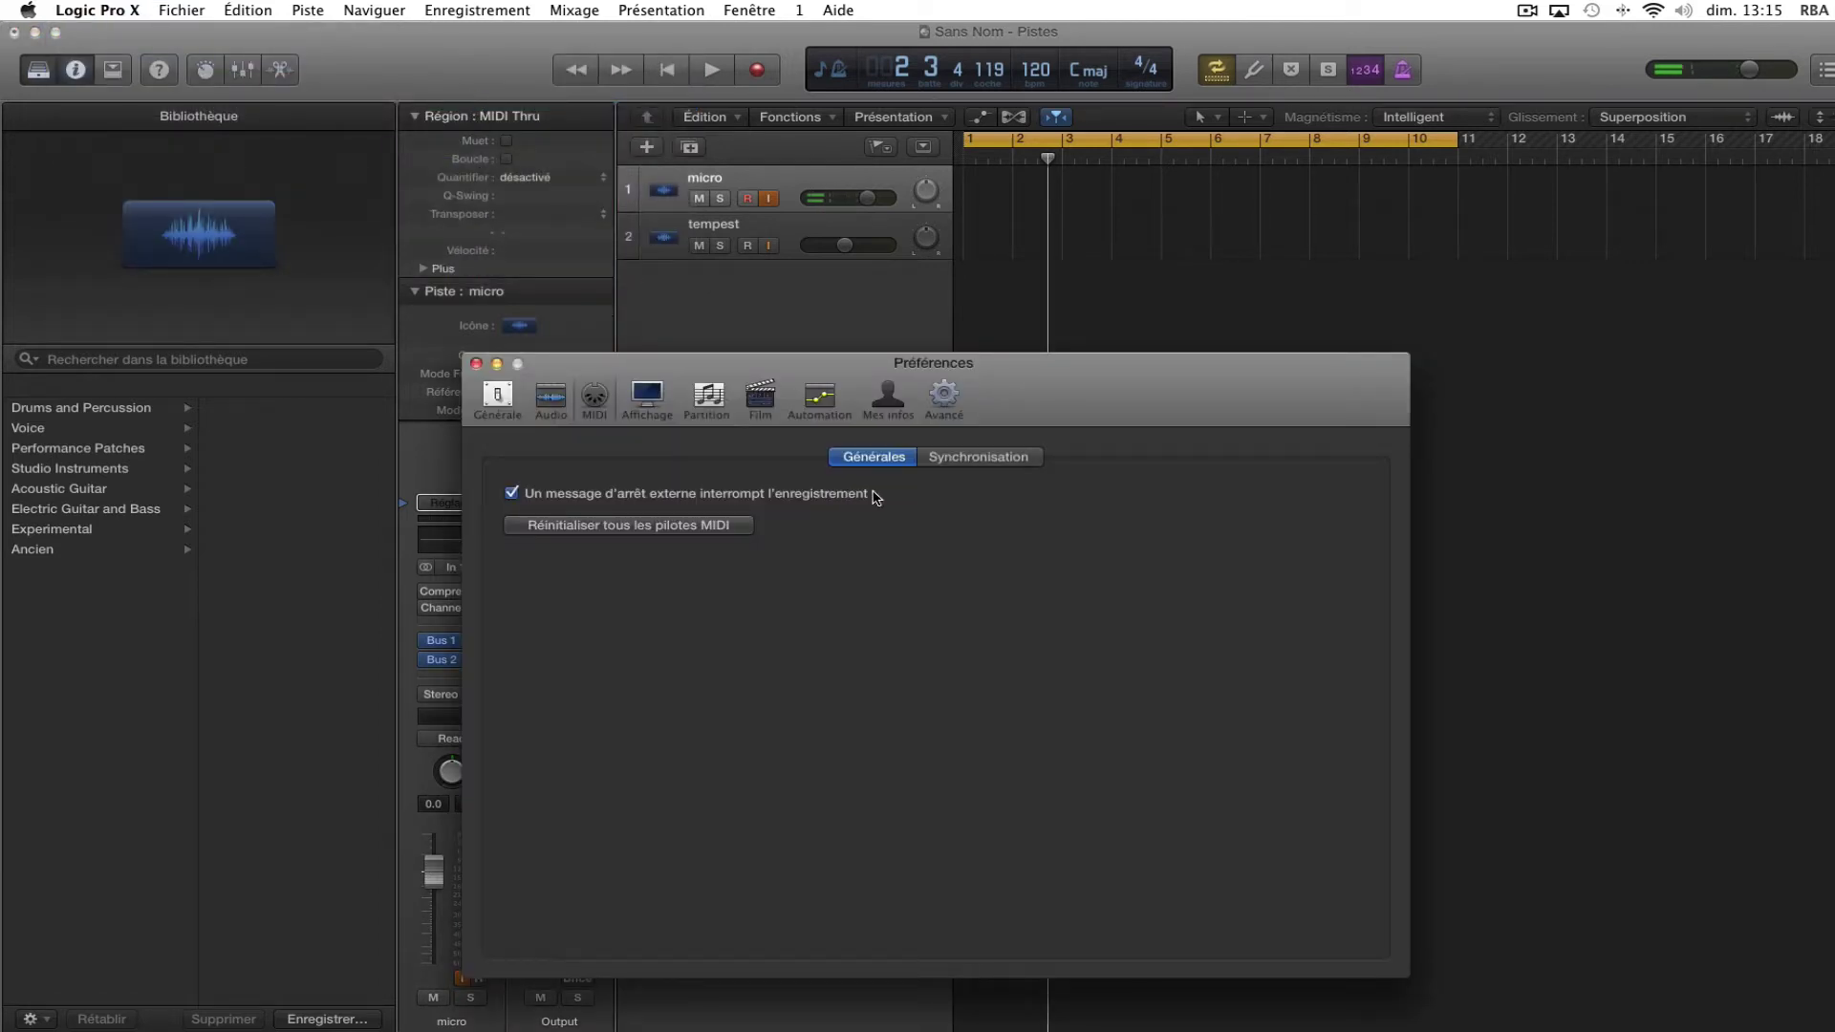
{"action": "left_click", "coordinate": [1000, 466]}
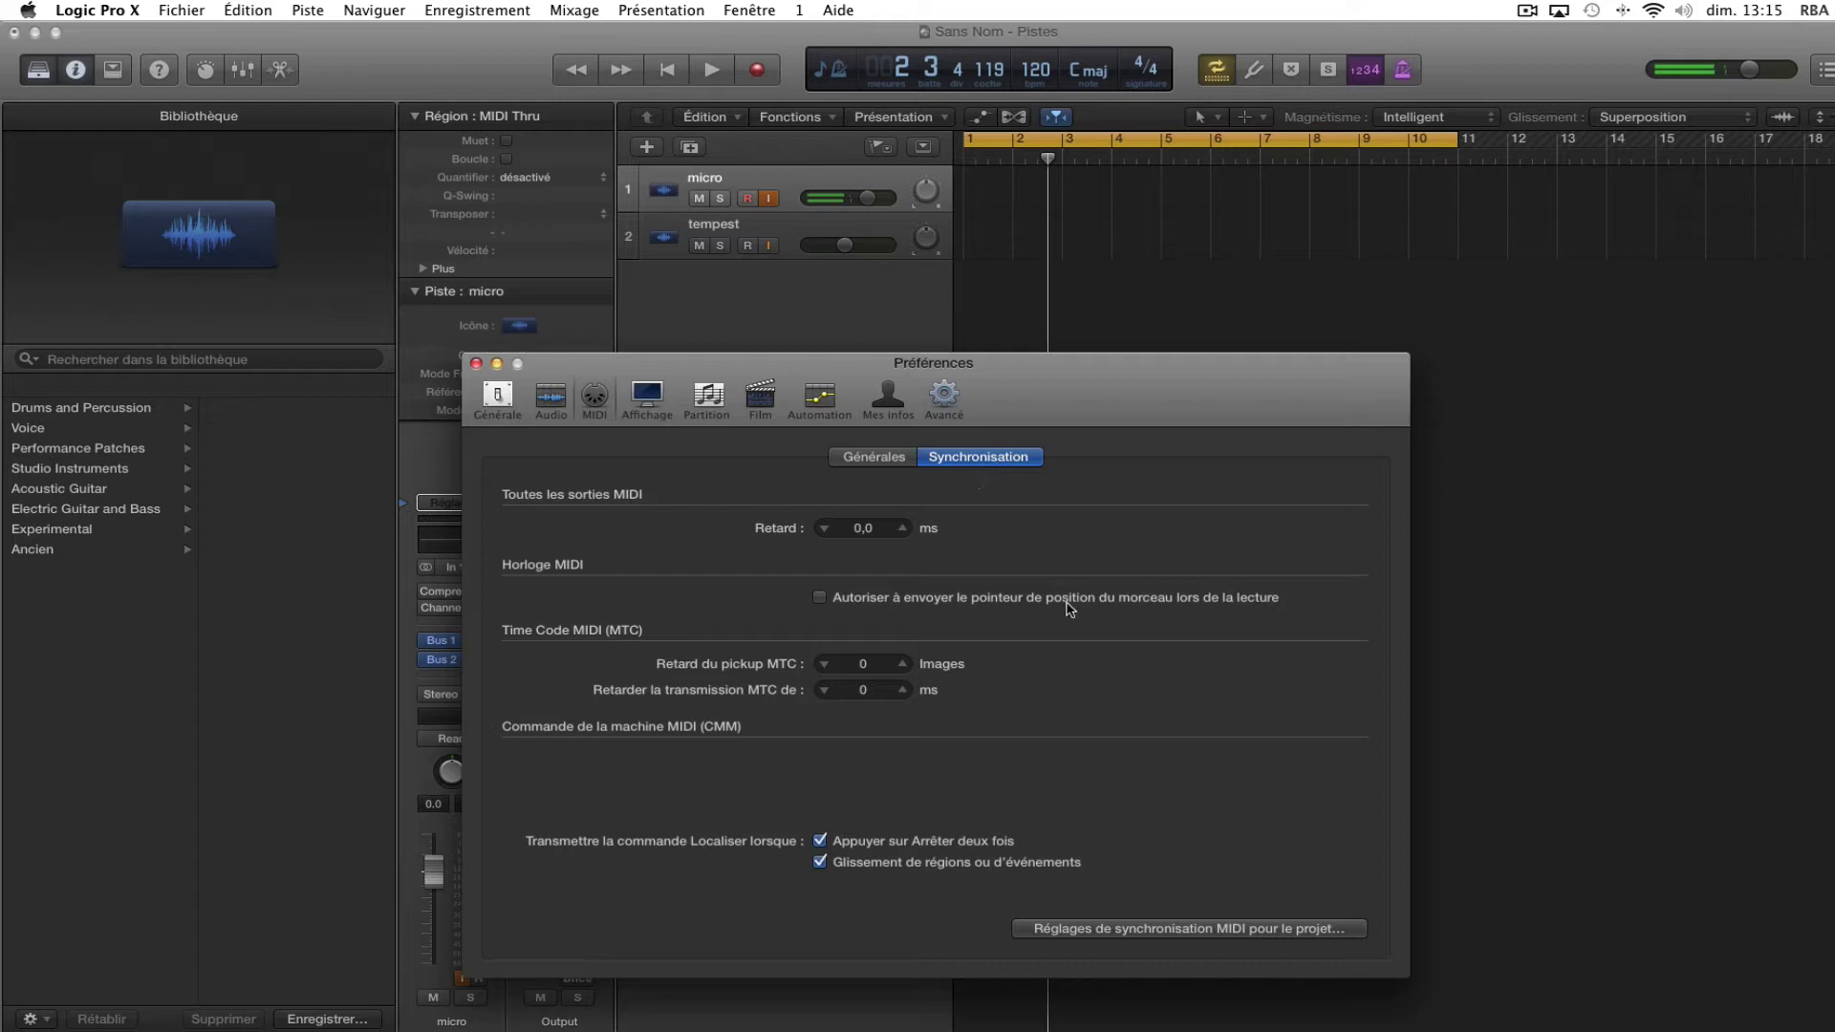
In the project's MIDI sync settings, re-enable MIDI clock to Destination 1 and check it targets Tempest
{"action": "left_click", "coordinate": [1218, 934]}
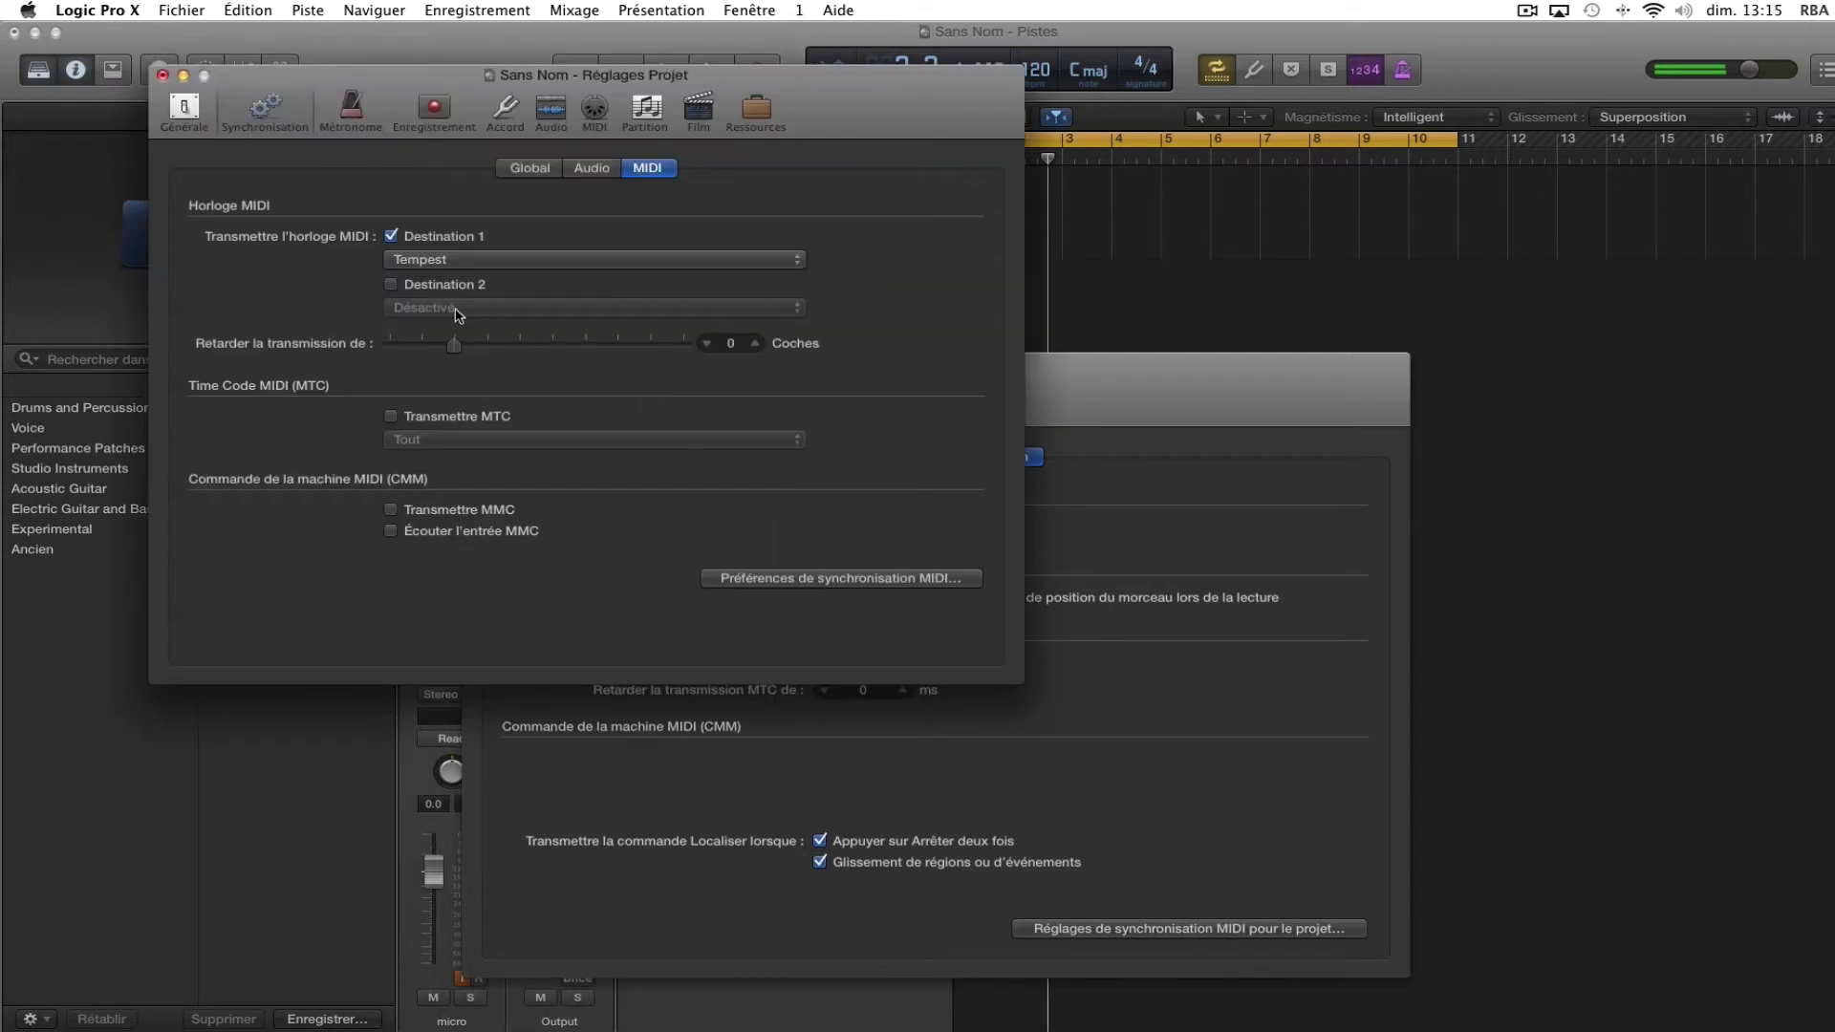
{"action": "left_click", "coordinate": [391, 236]}
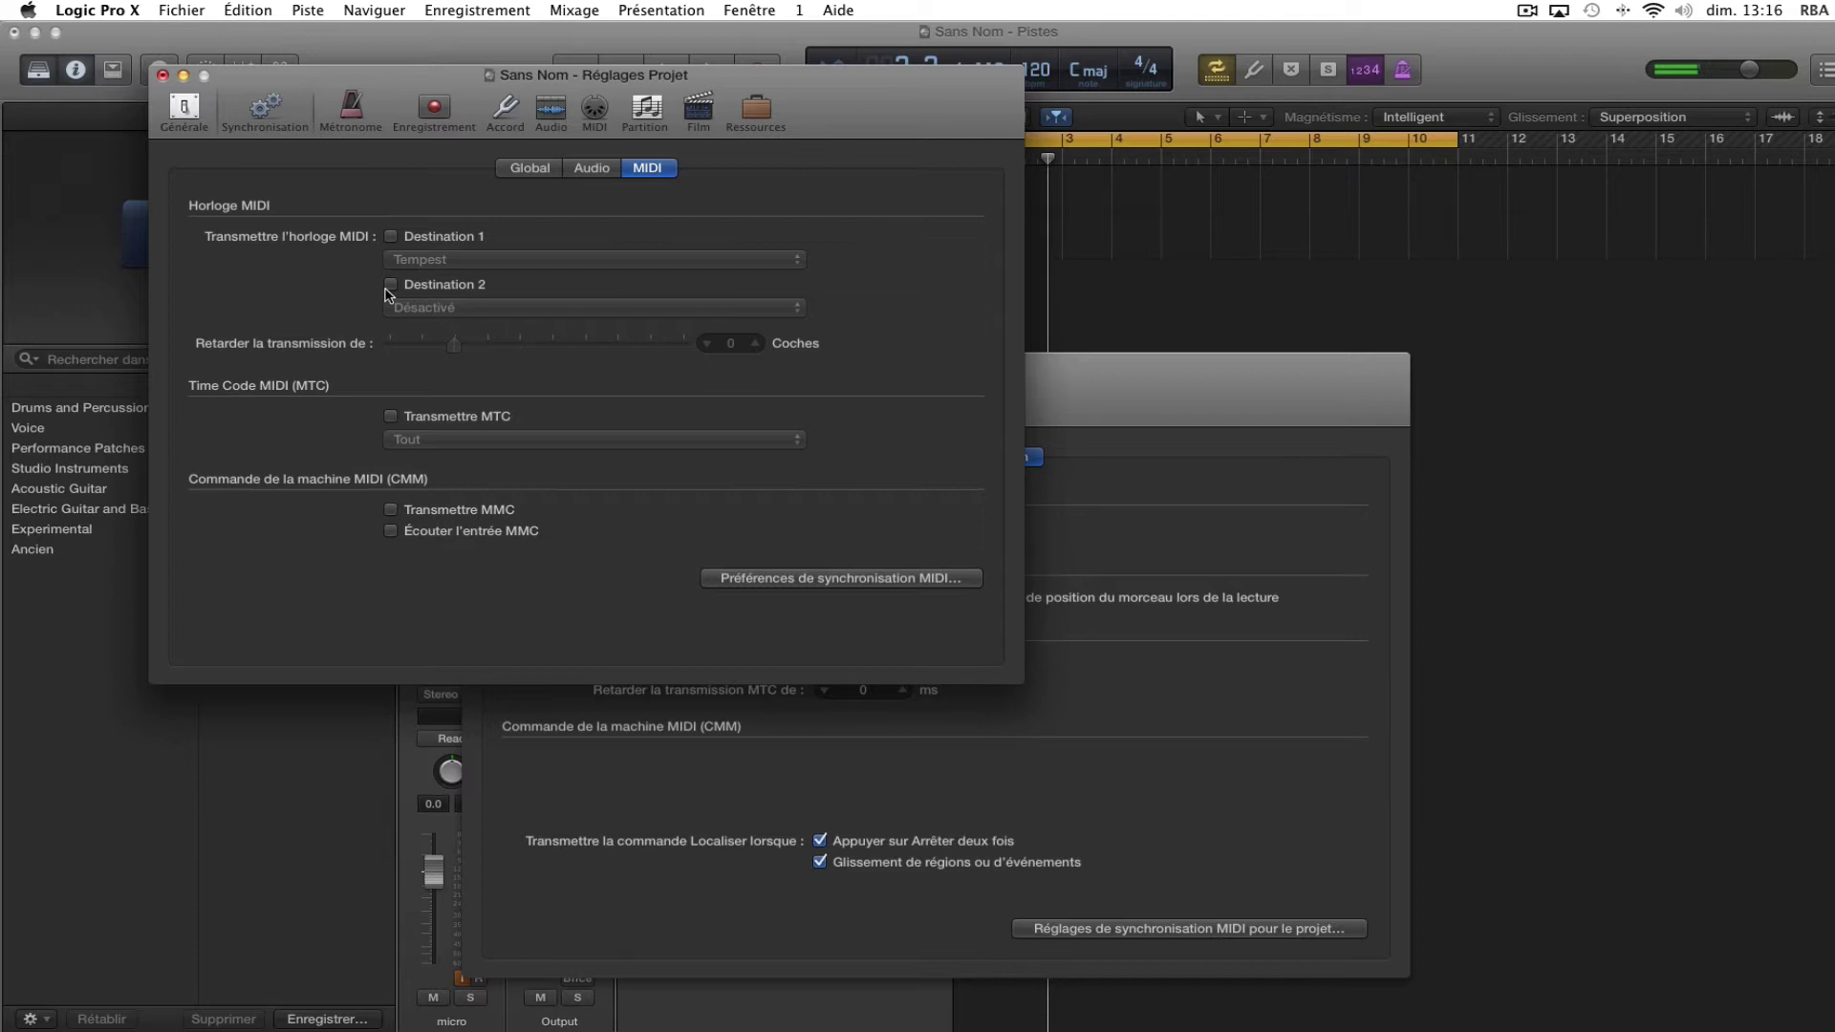
{"action": "left_click", "coordinate": [390, 237]}
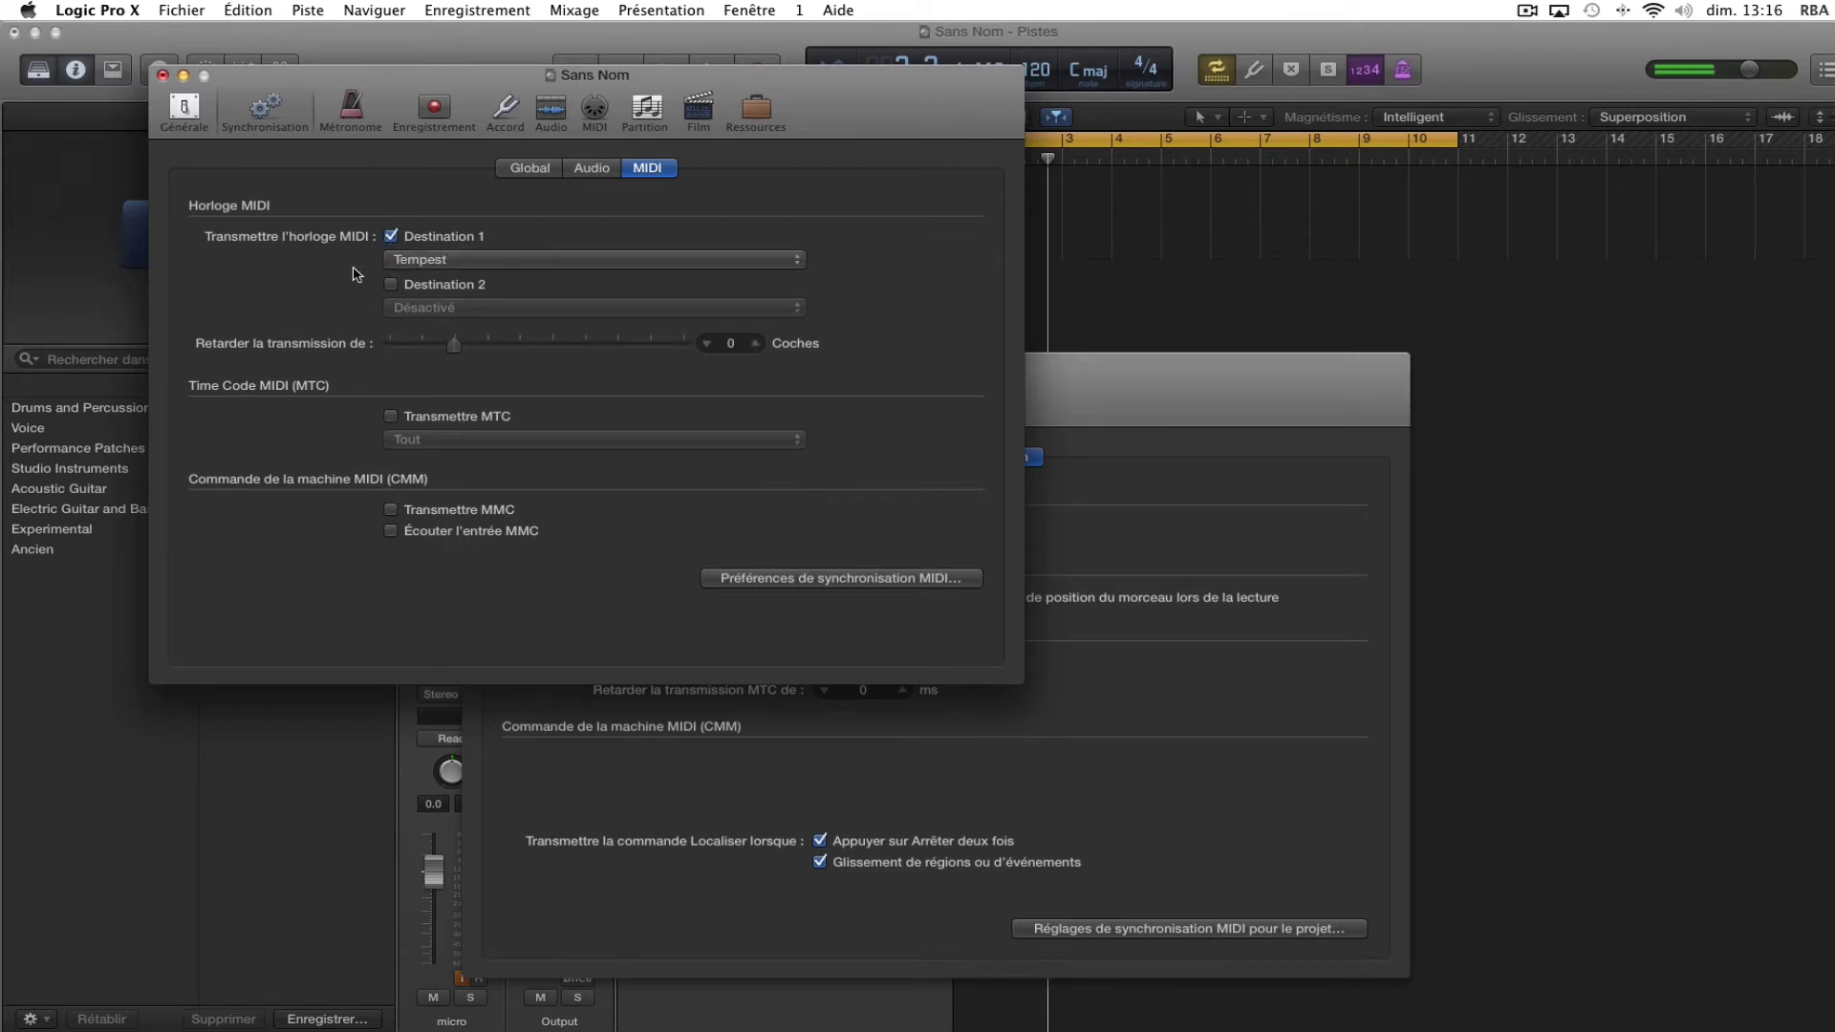
{"action": "left_click", "coordinate": [771, 259]}
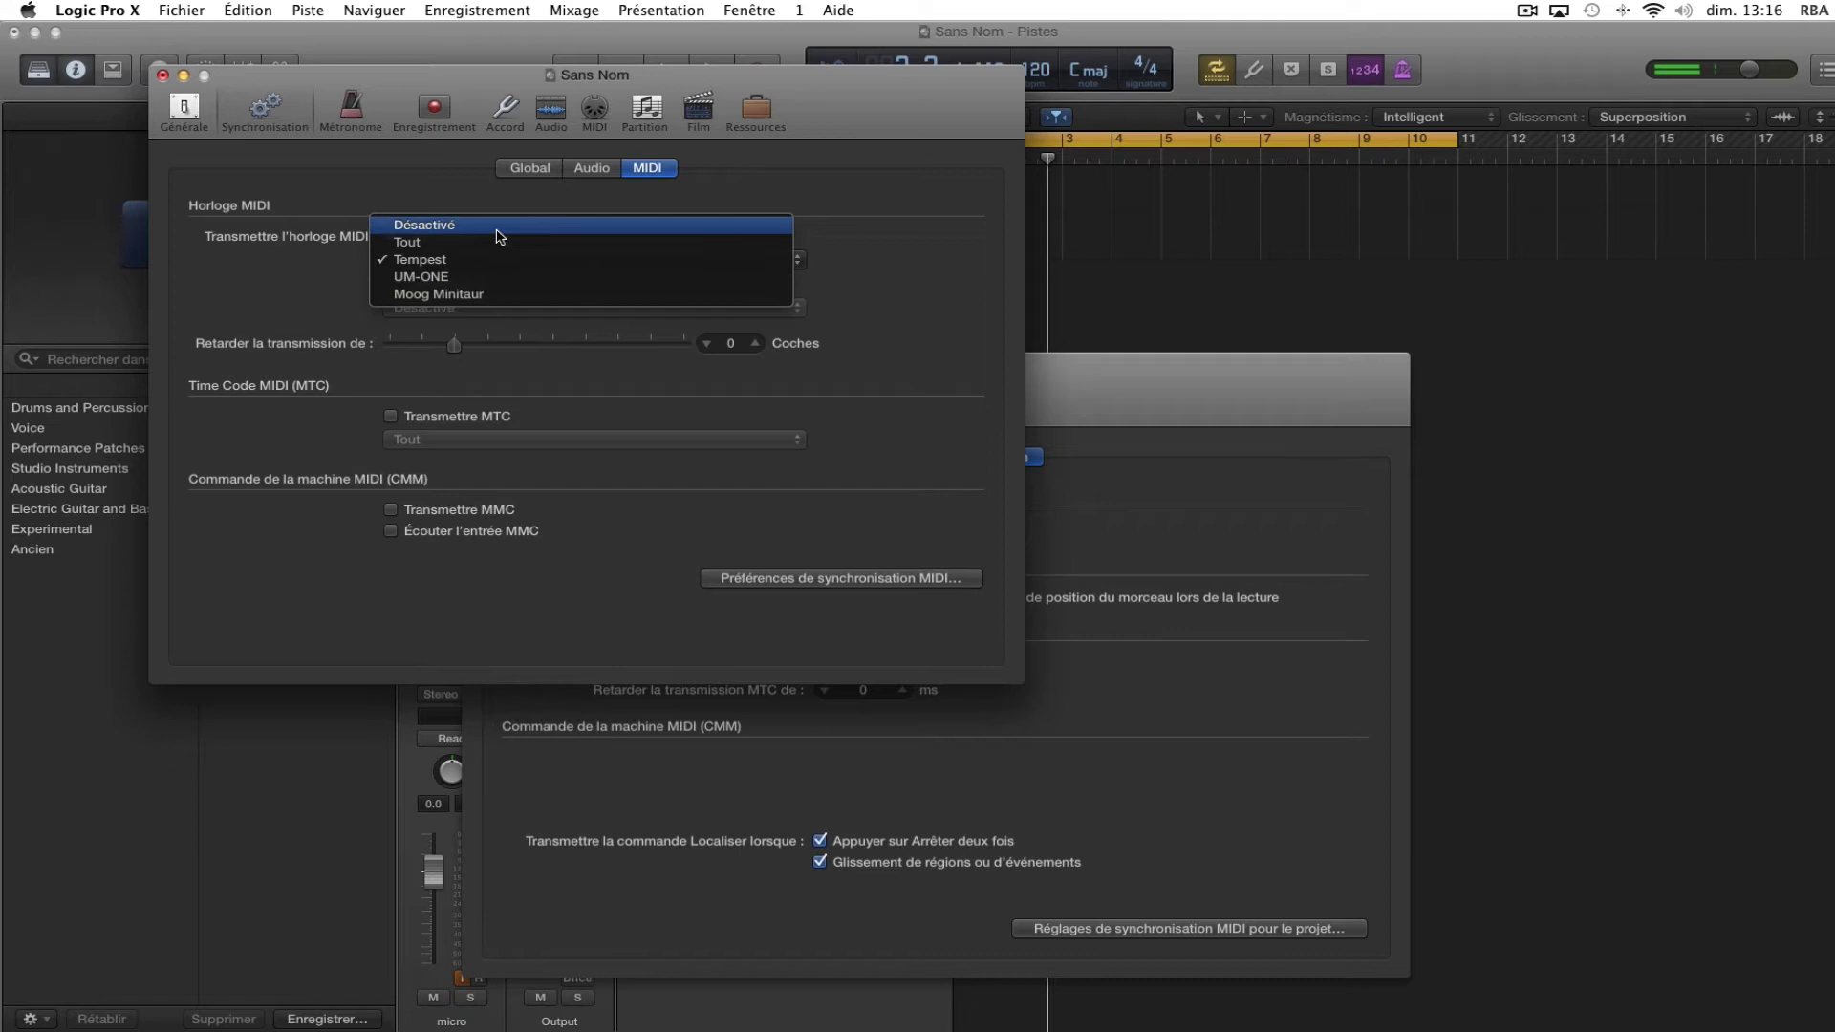
Drag the project sync settings window aside to reveal the tracks
{"action": "mouse_move", "coordinate": [378, 98]}
{"action": "left_mouse_down"}
{"action": "mouse_move", "coordinate": [931, 323]}
{"action": "mouse_move", "coordinate": [953, 369]}
{"action": "left_mouse_up"}
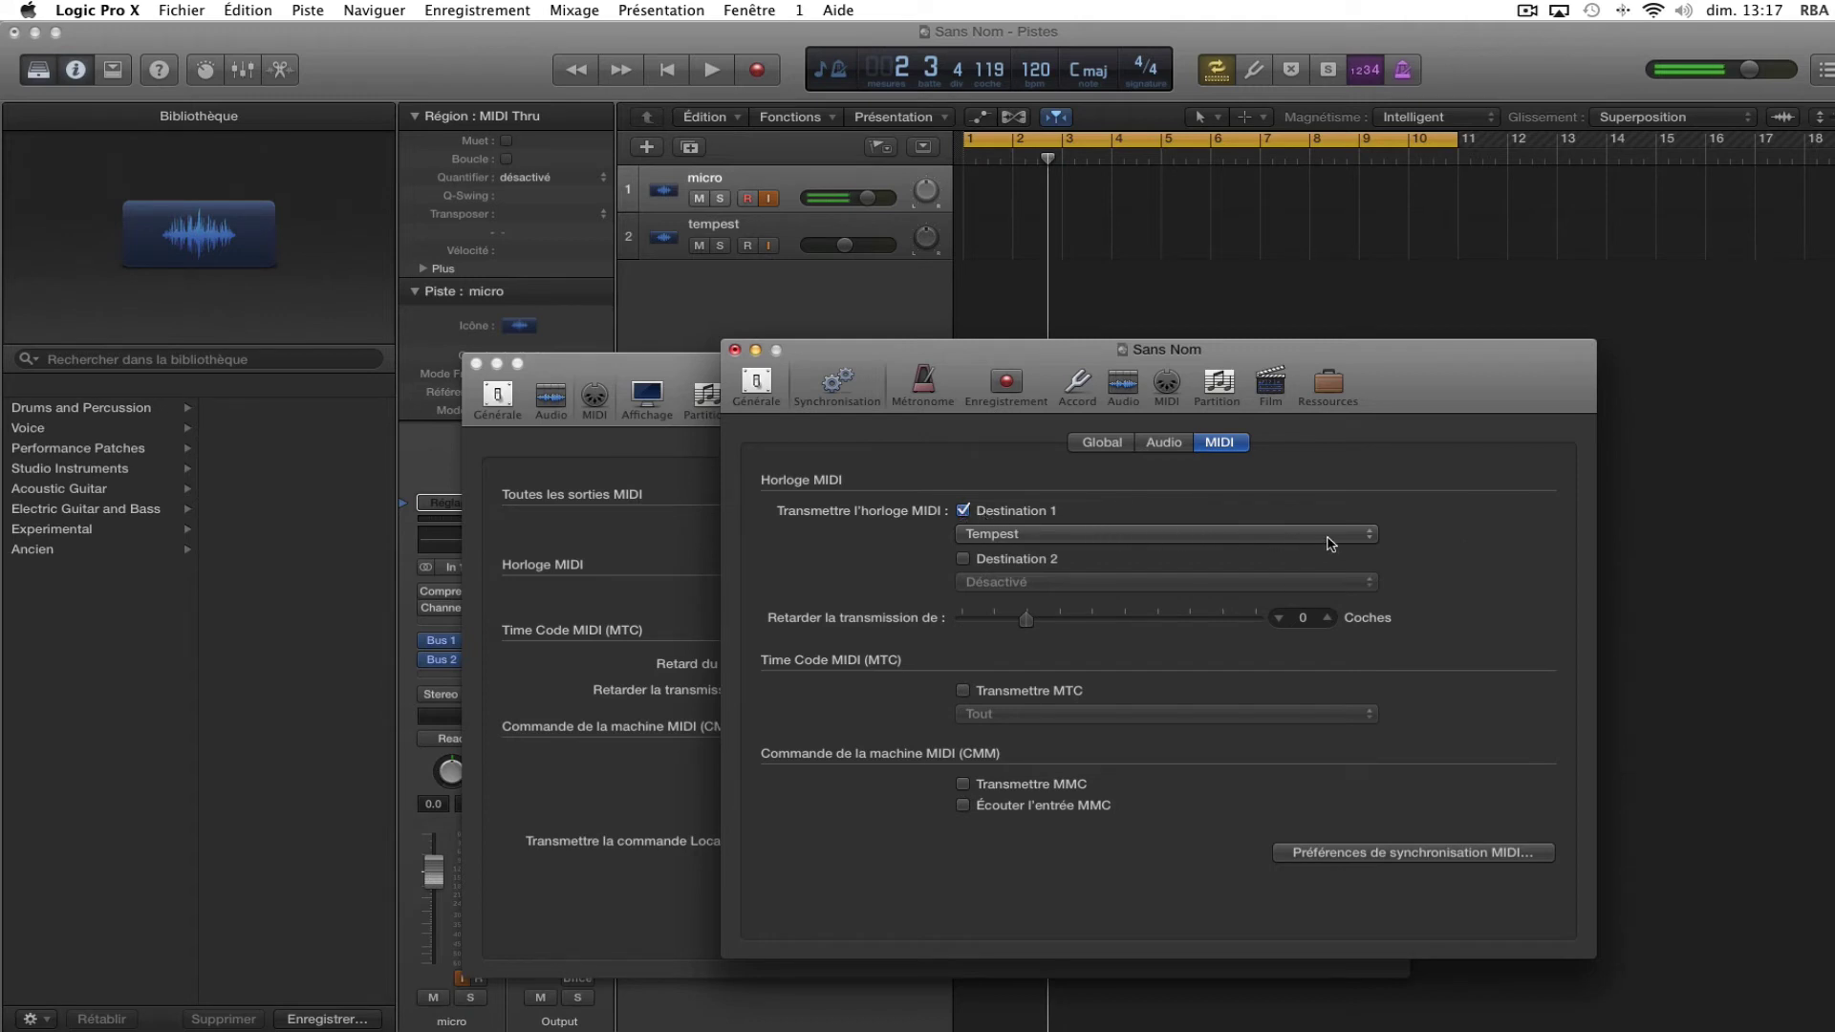
Close the sync settings and preferences, start playback, and lower the micro fader to -3.6 dB
{"action": "left_click", "coordinate": [734, 350]}
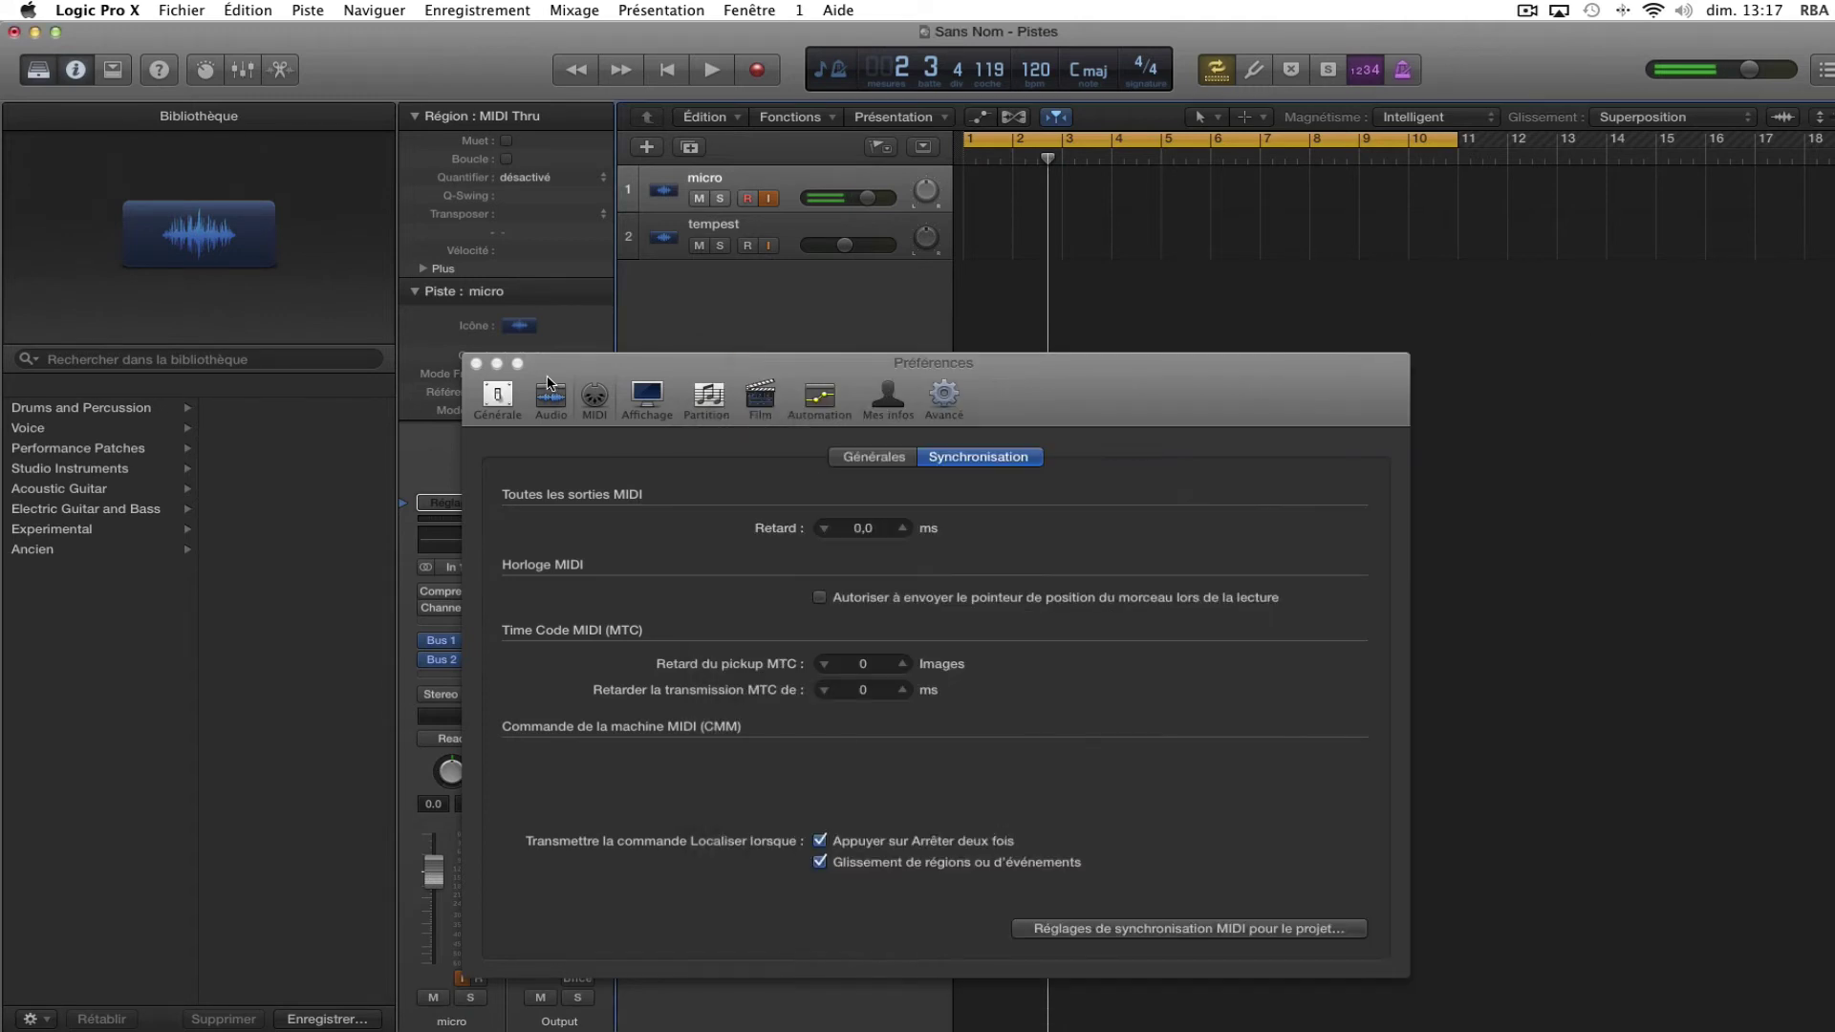
{"action": "left_click", "coordinate": [475, 364]}
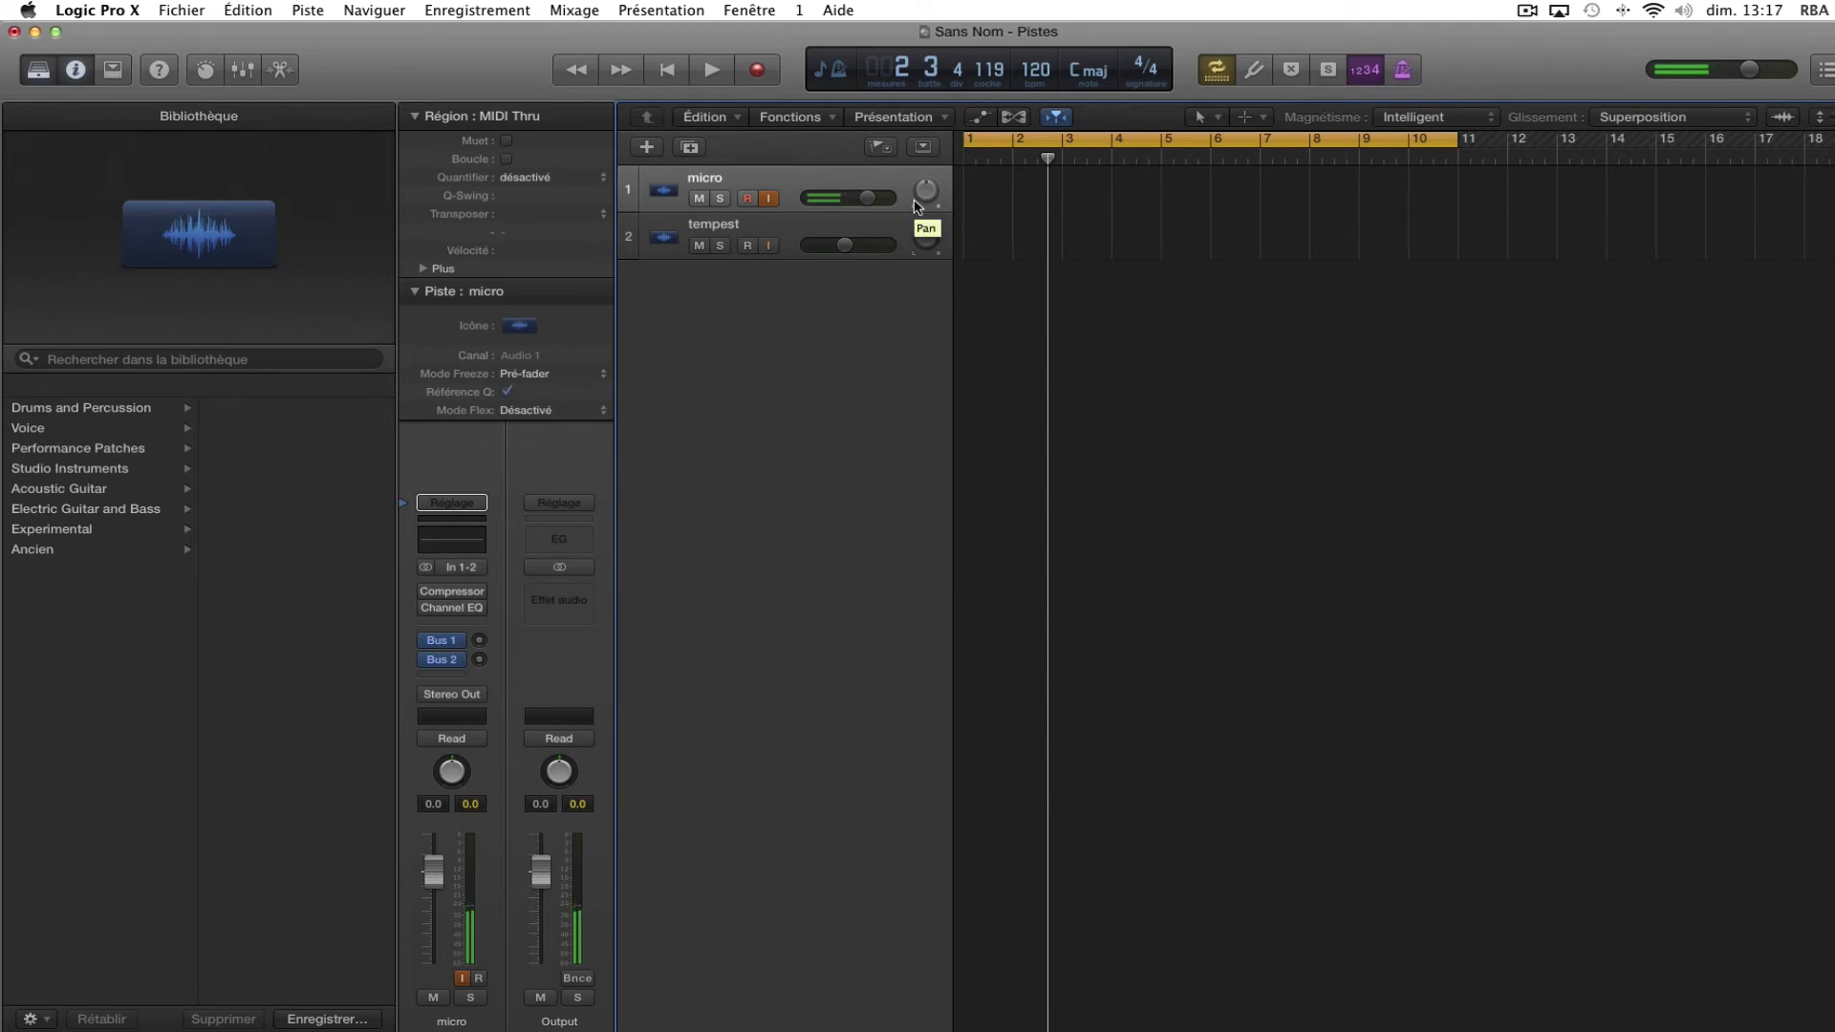
{"action": "key", "text": "Return"}
{"action": "key", "text": "space"}
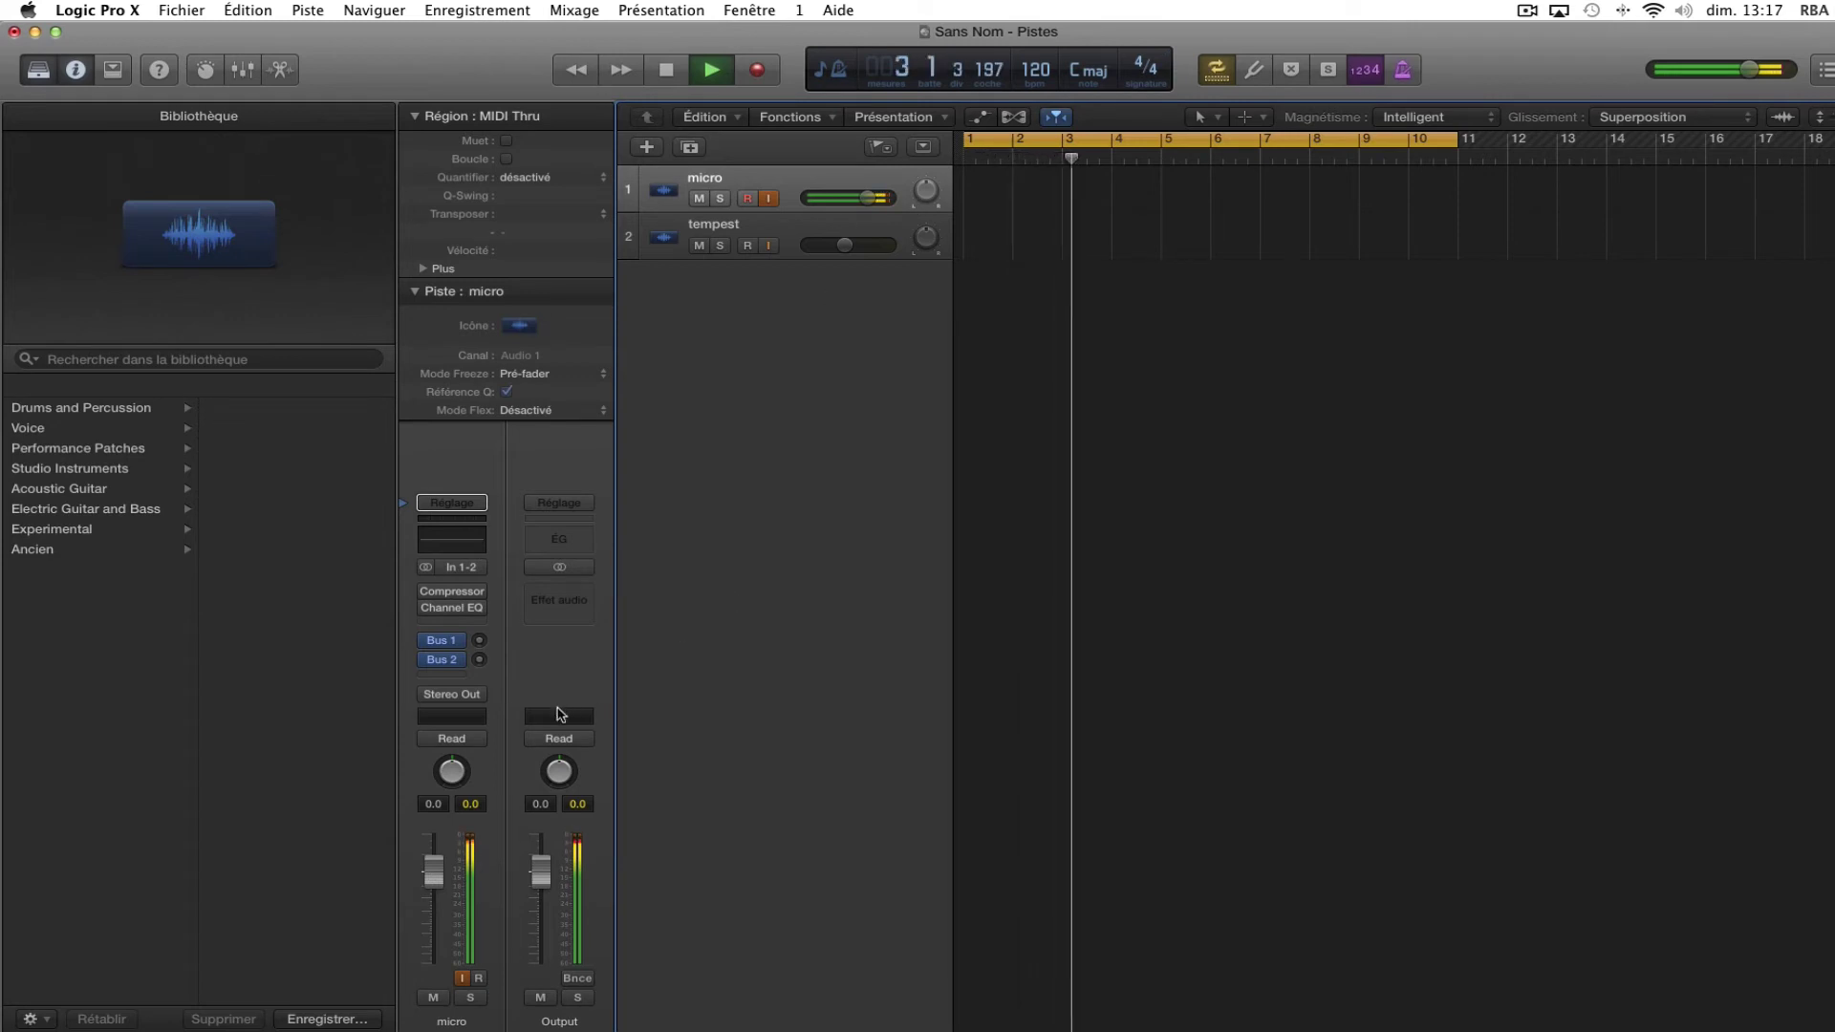
{"action": "left_click_drag", "start_coordinate": [432, 889], "coordinate": [432, 906]}
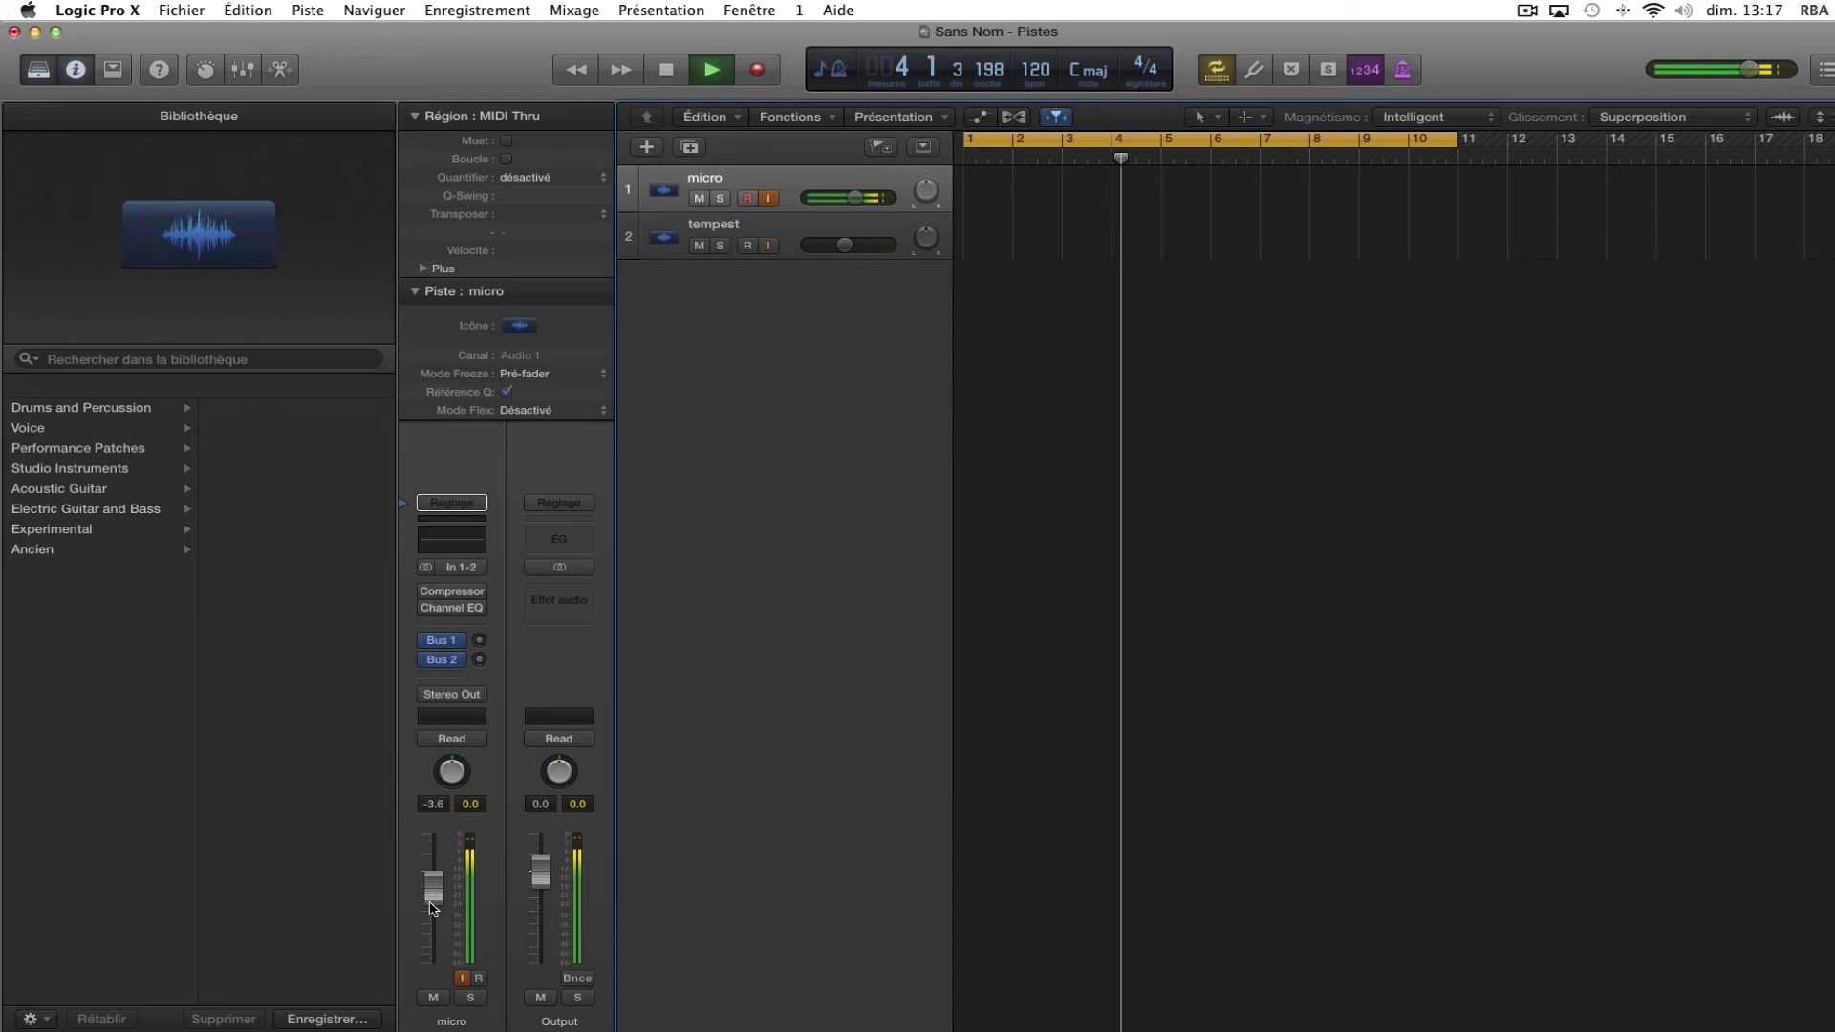
Restart playback from bar 1, record-arm the tempest track and begin recording
{"action": "left_click", "coordinate": [666, 69]}
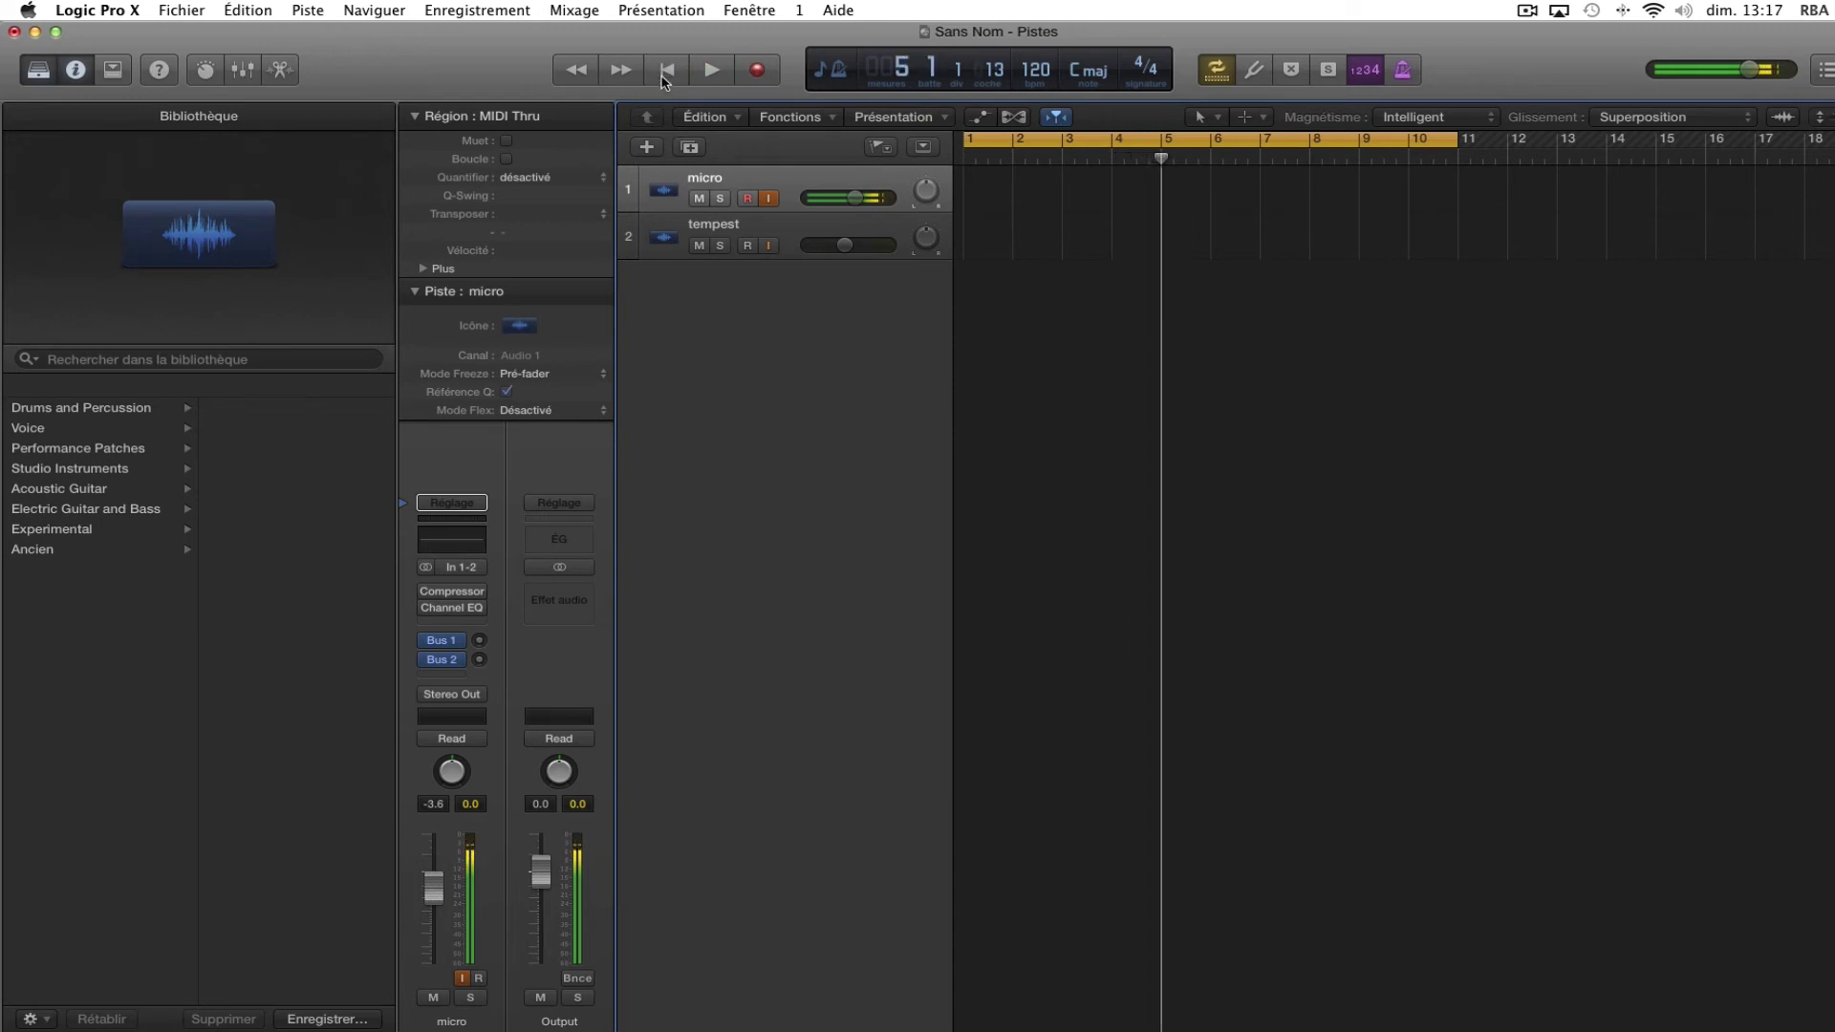
{"action": "left_click", "coordinate": [666, 70]}
{"action": "left_click", "coordinate": [711, 70]}
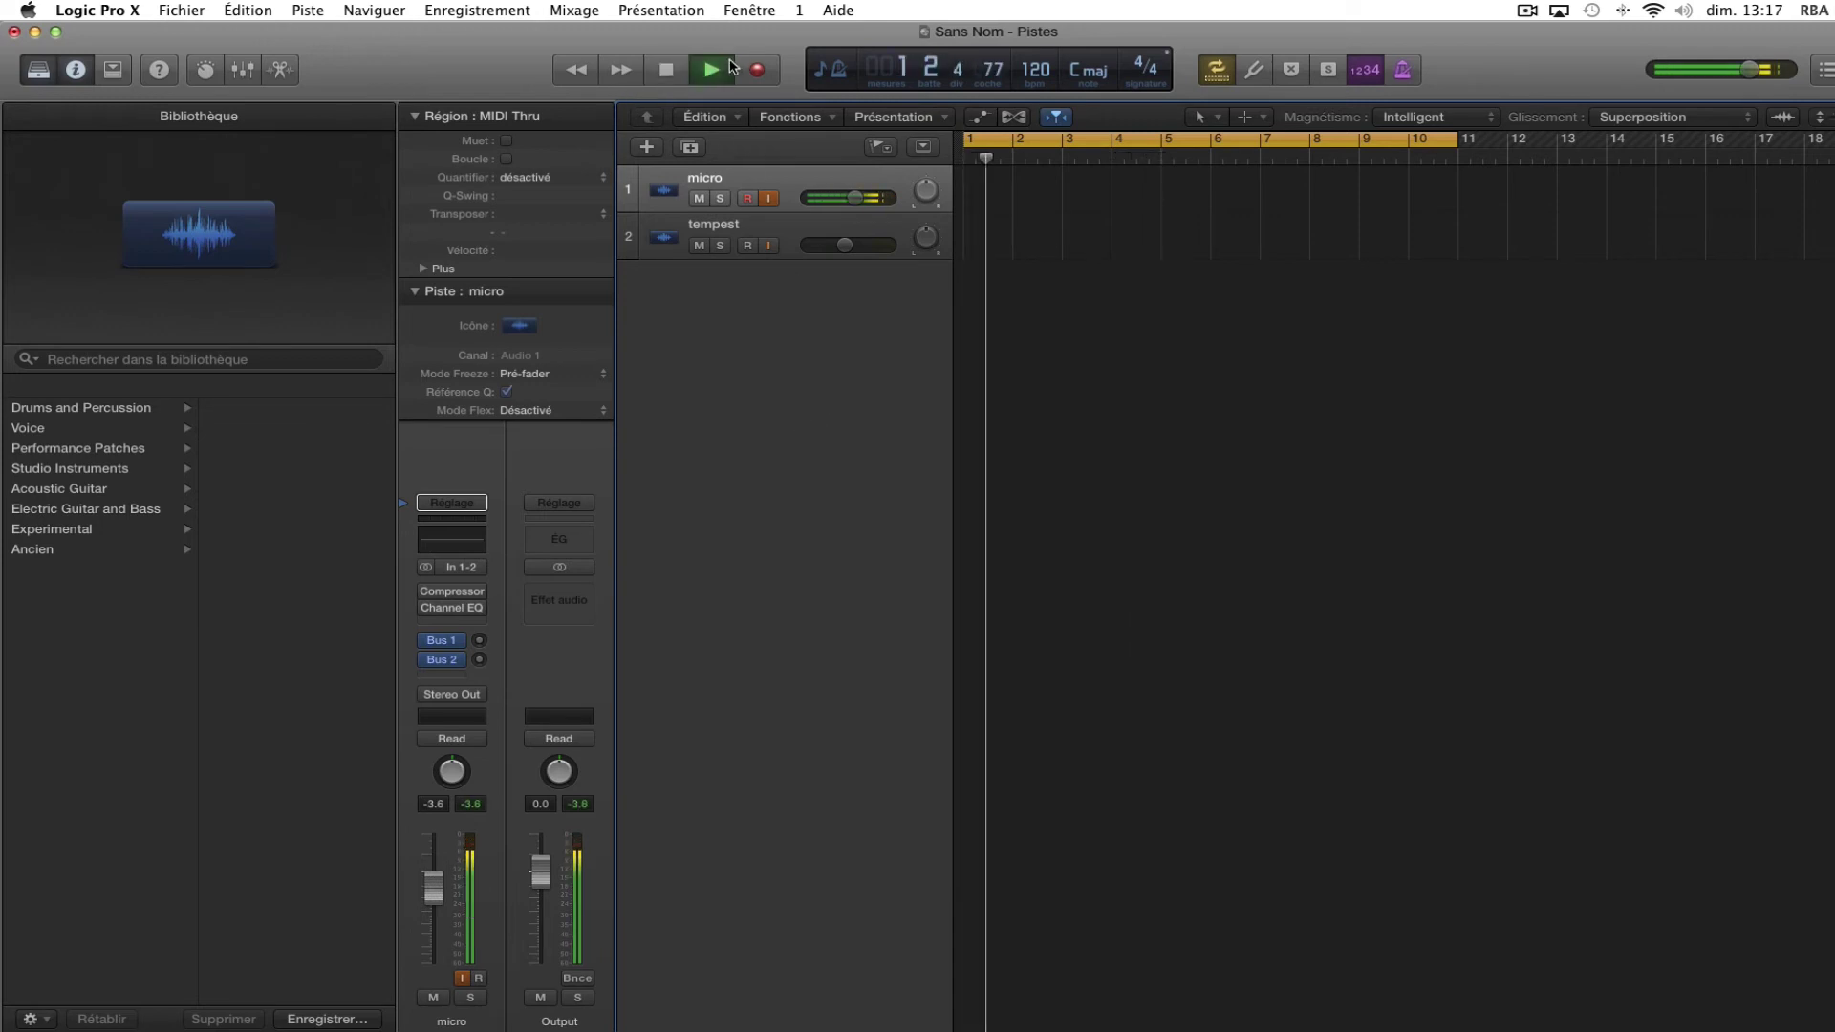
{"action": "left_click", "coordinate": [760, 254]}
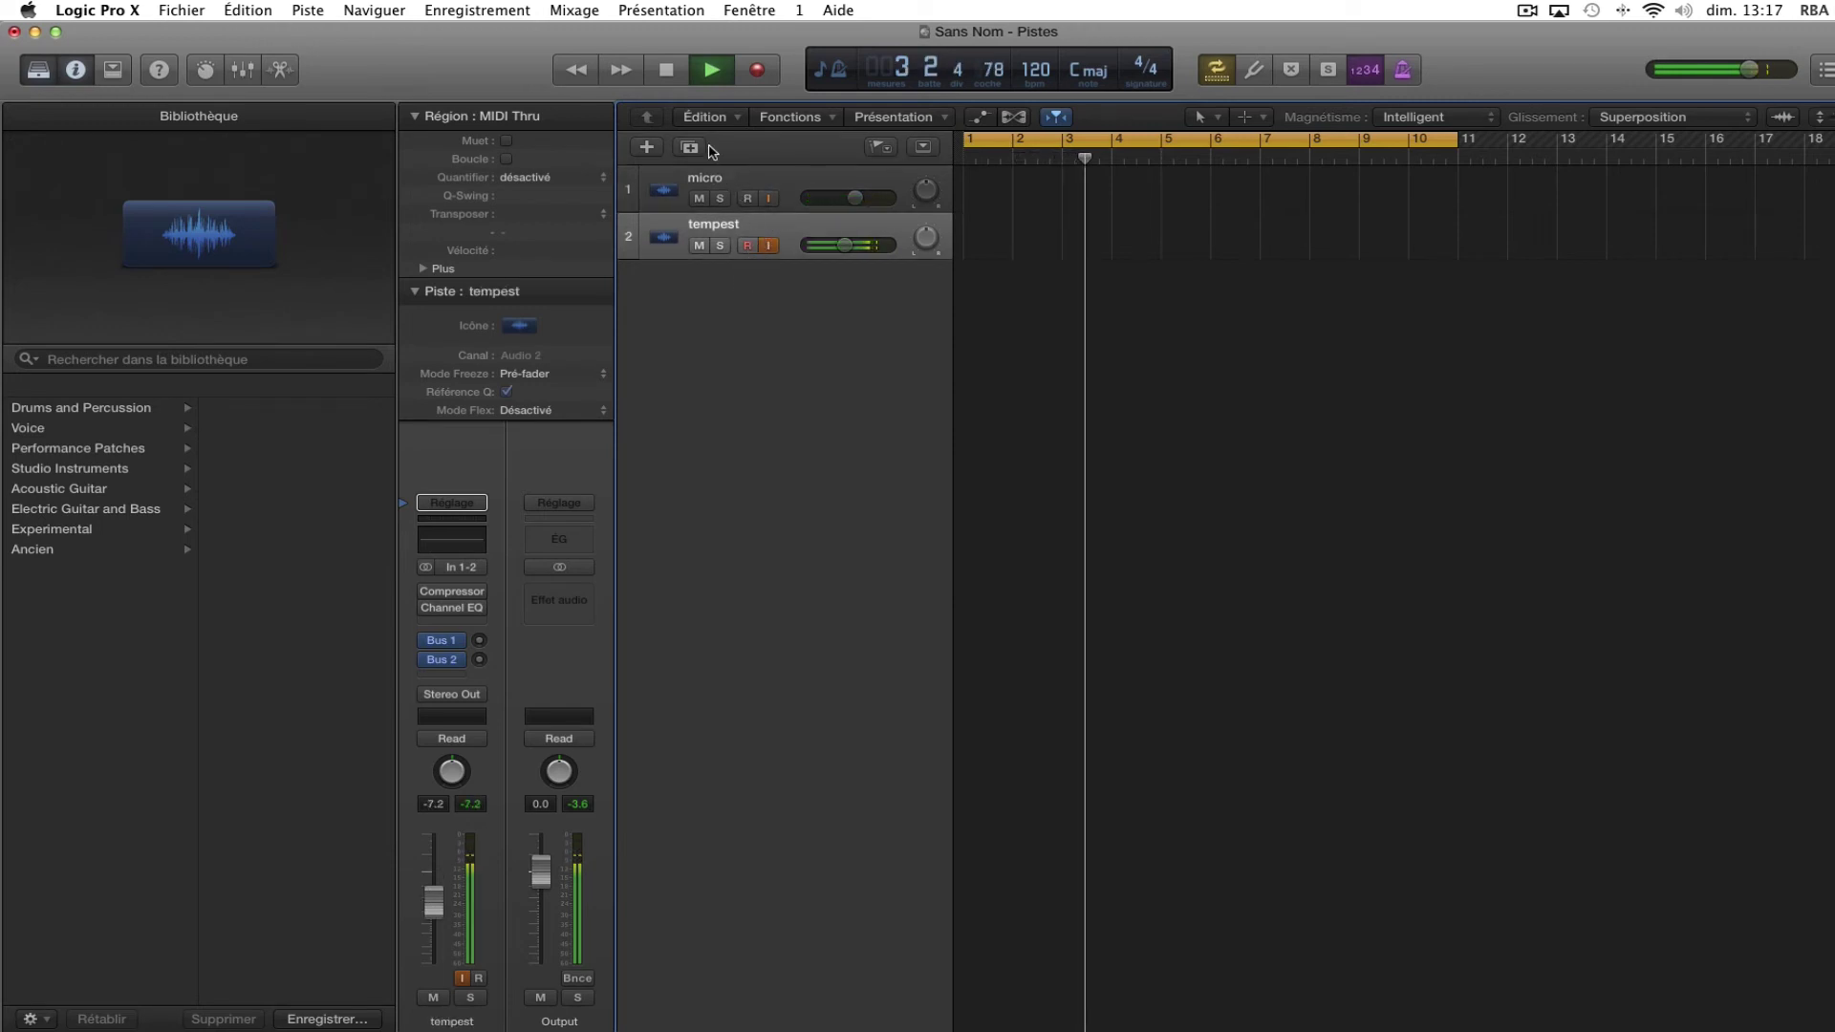
{"action": "left_click", "coordinate": [669, 72]}
Record about three bars onto the tempest track, then stop to keep region tempest#01
{"action": "left_click", "coordinate": [760, 73]}
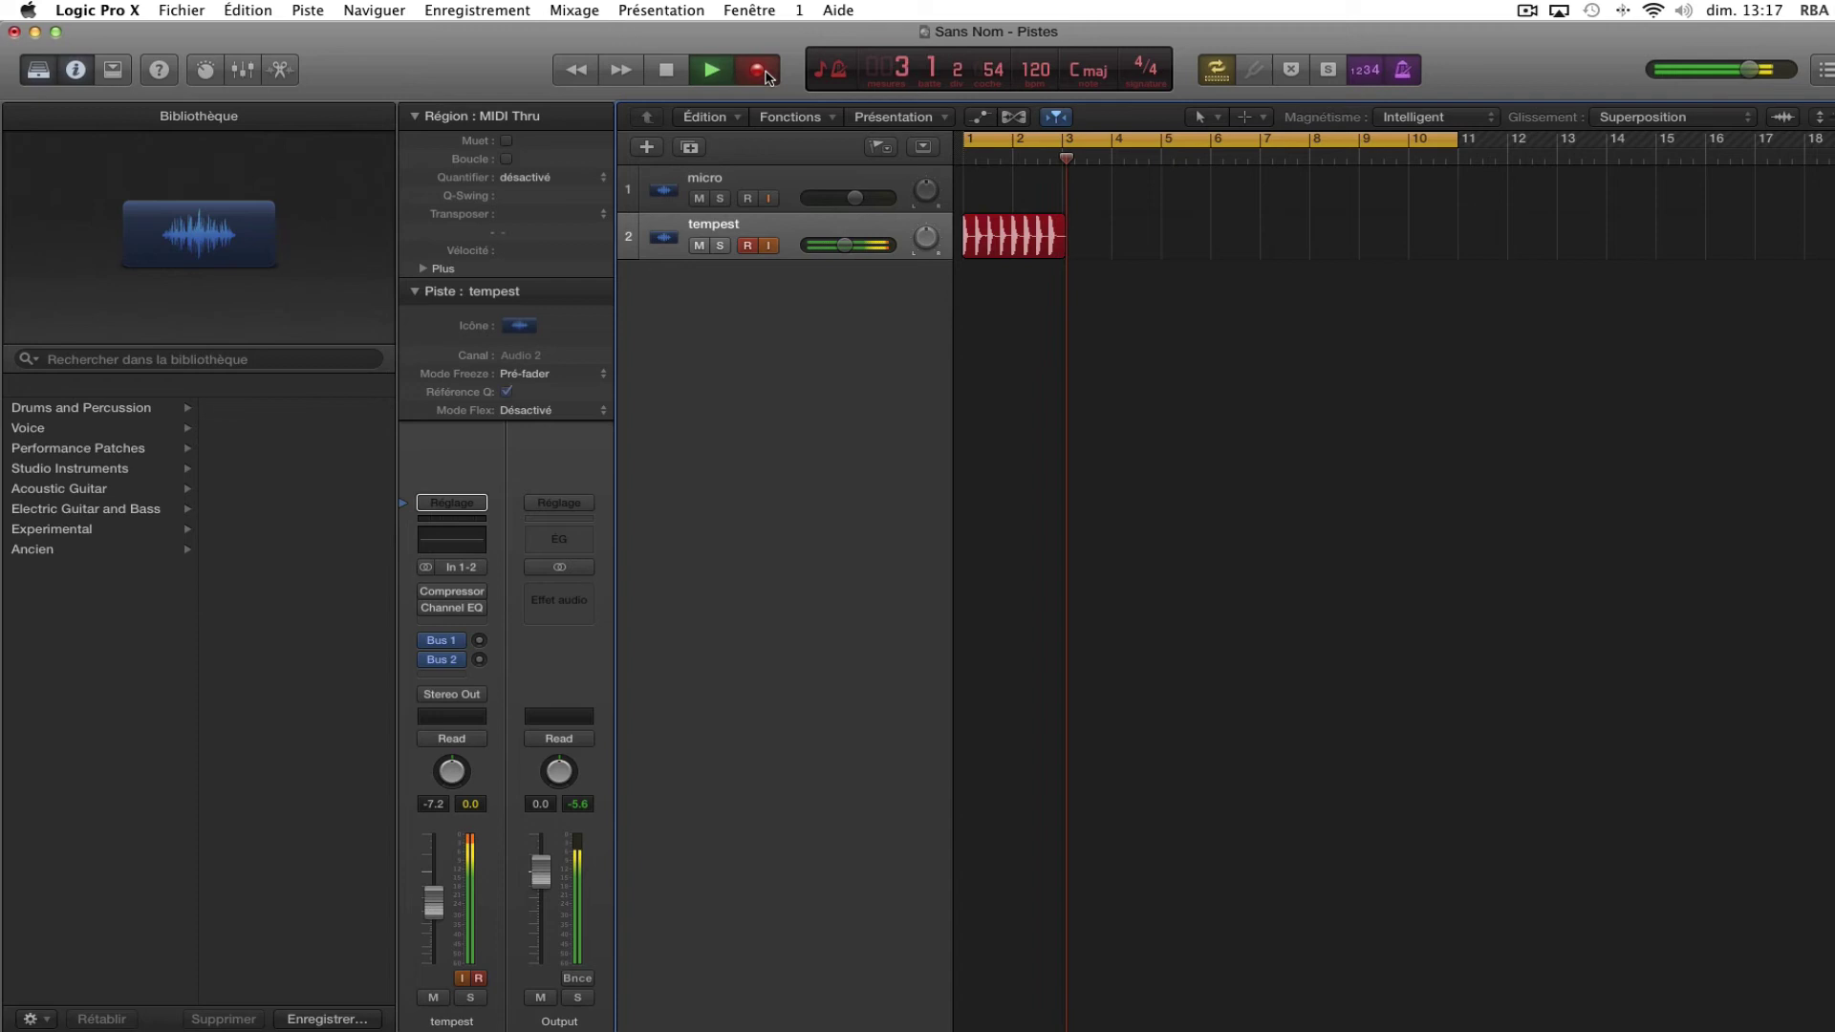
{"action": "key", "text": "space"}
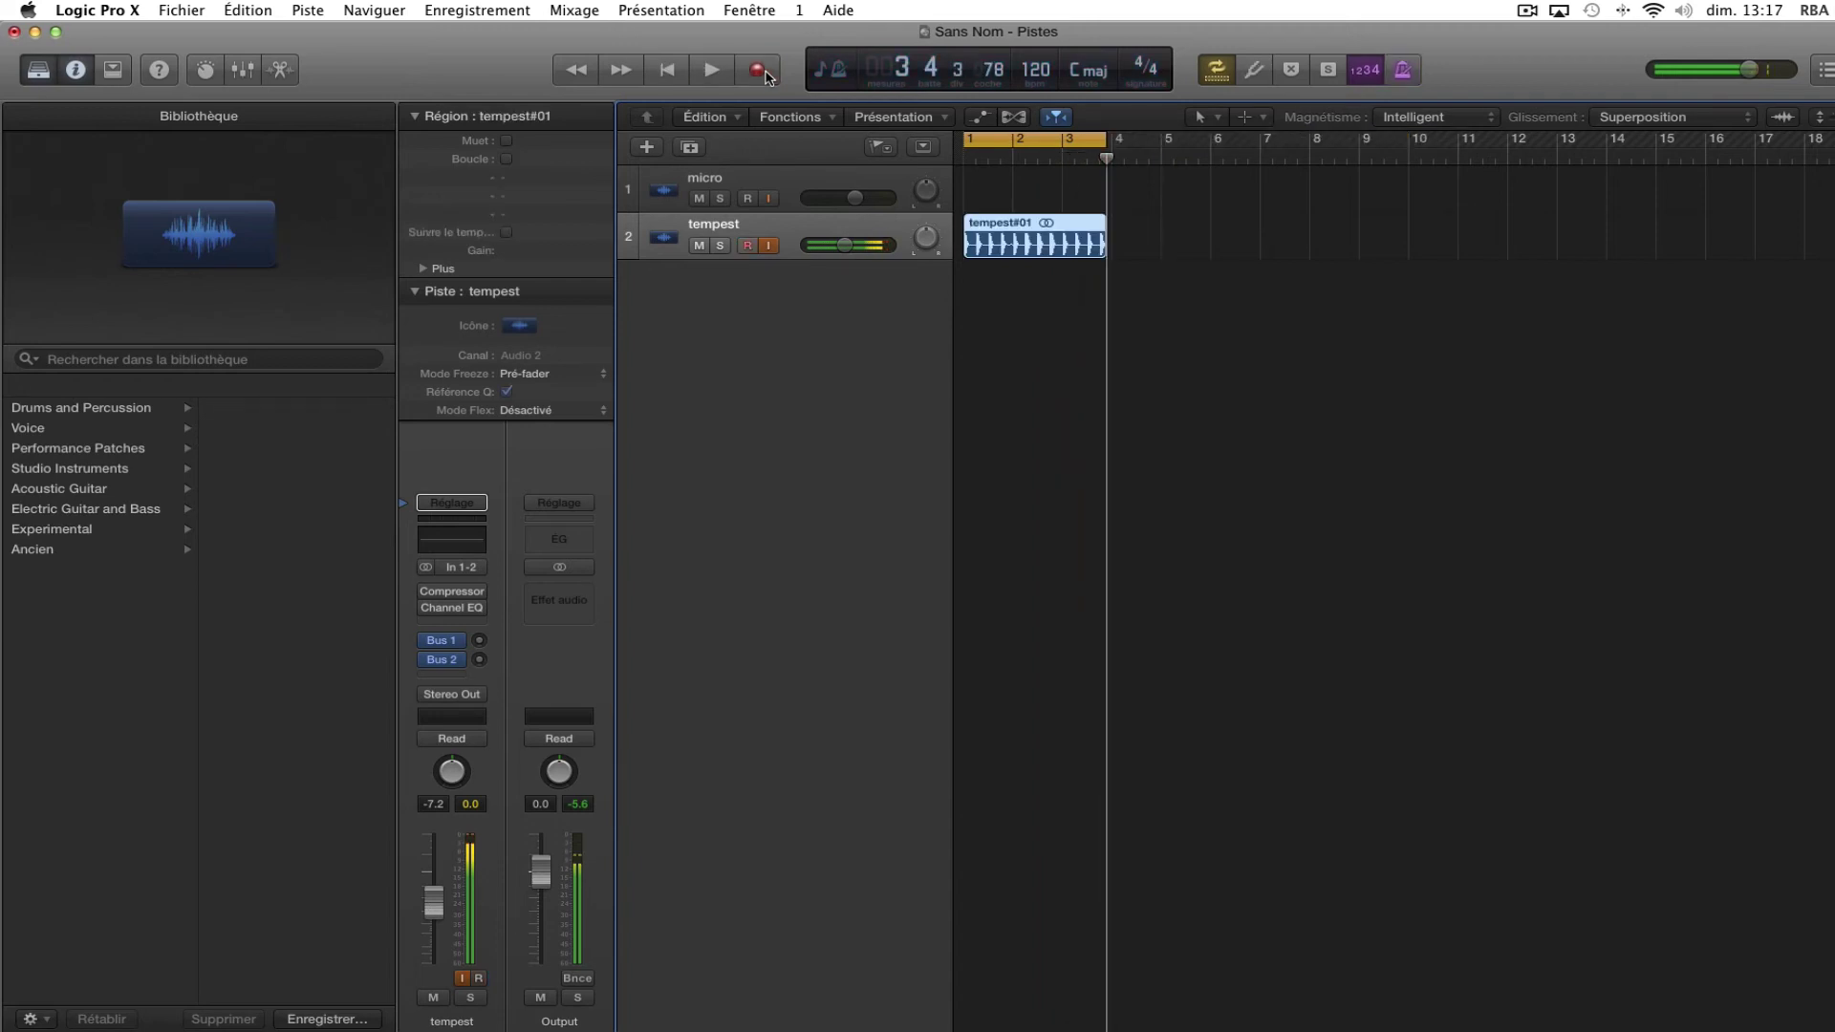